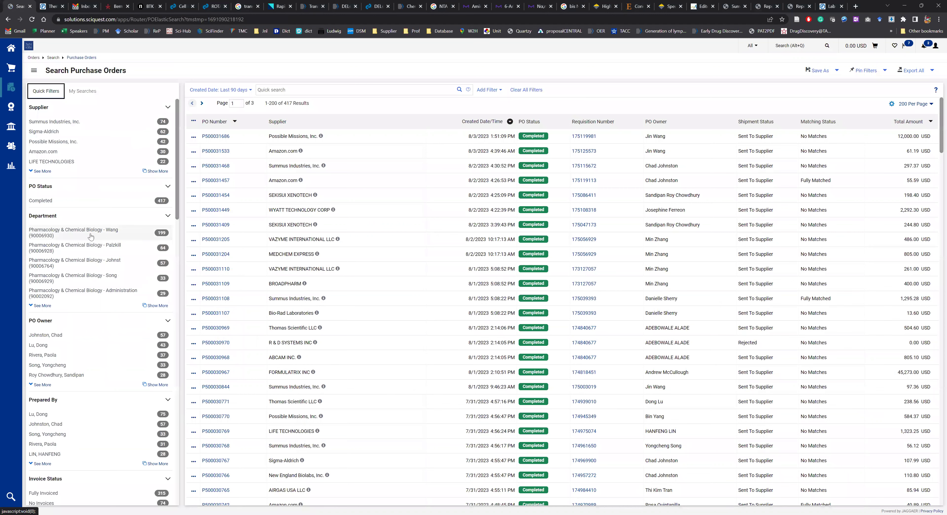
Step: Filter the purchase orders to the Pharmacology & Chemical Biology department 90006930 with the created date set to All
click(91, 236)
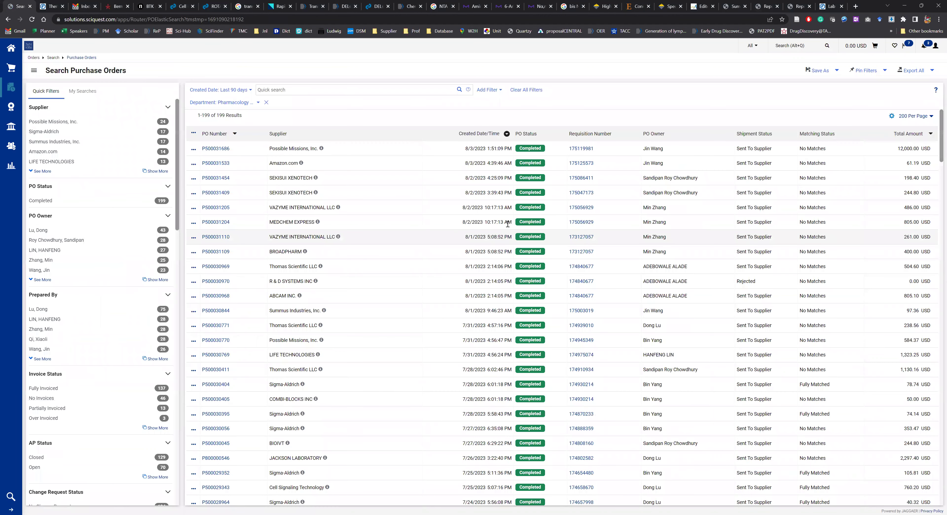
click(218, 90)
click(197, 105)
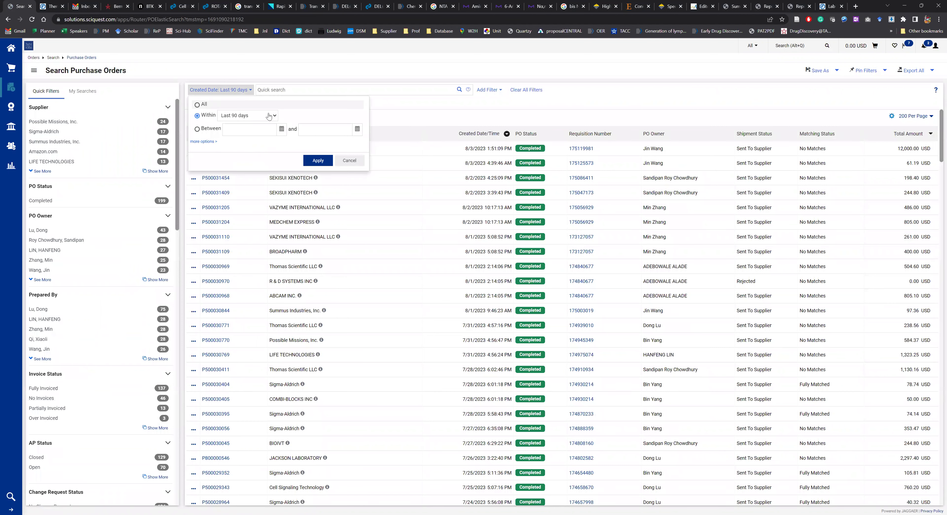
click(312, 161)
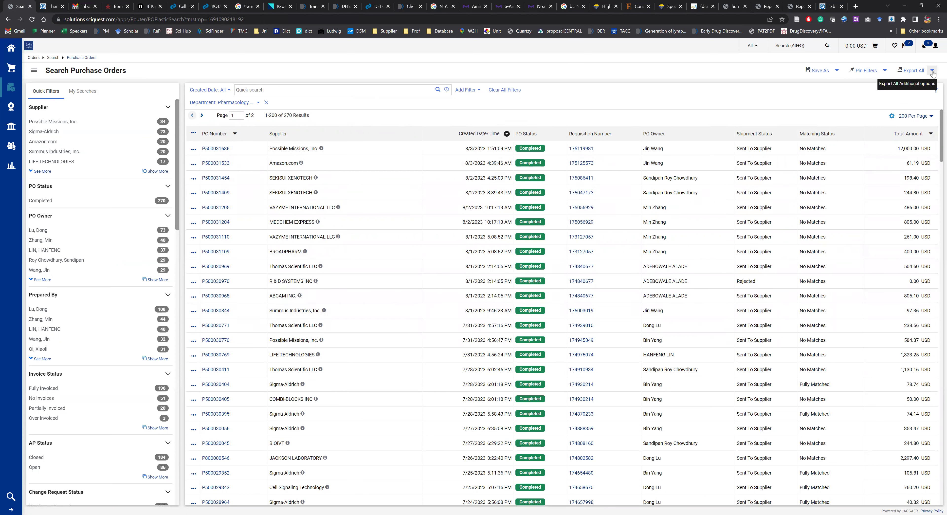
Step: Start an export of all filtered purchase orders with type User Defined Template and the saved personal inventory test template
click(903, 73)
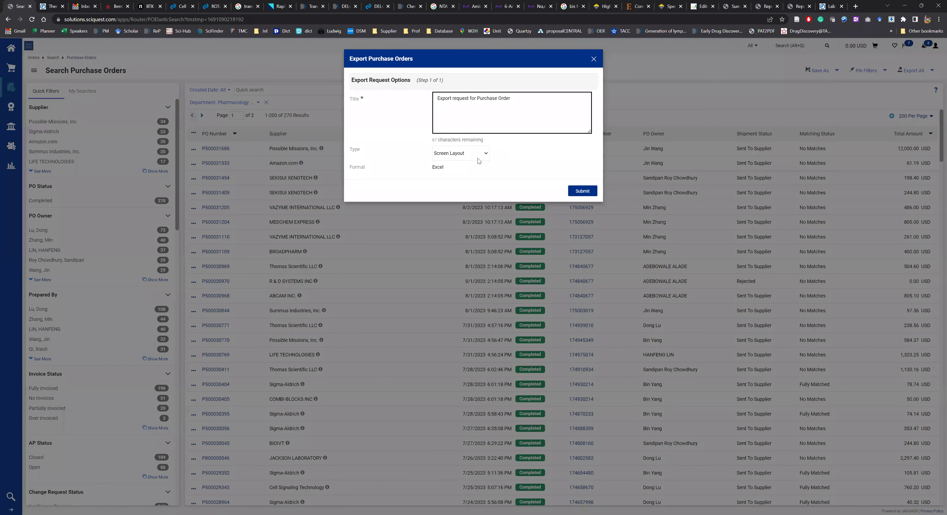
click(465, 181)
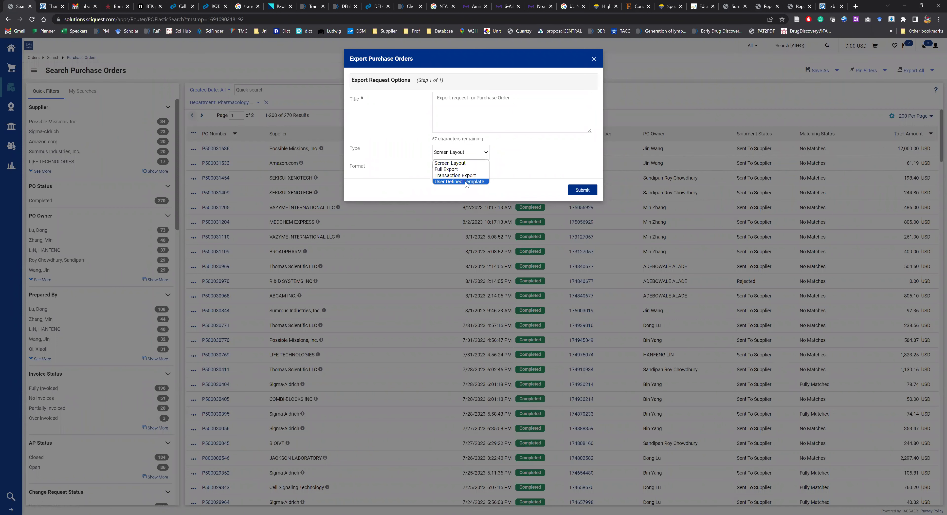
click(466, 181)
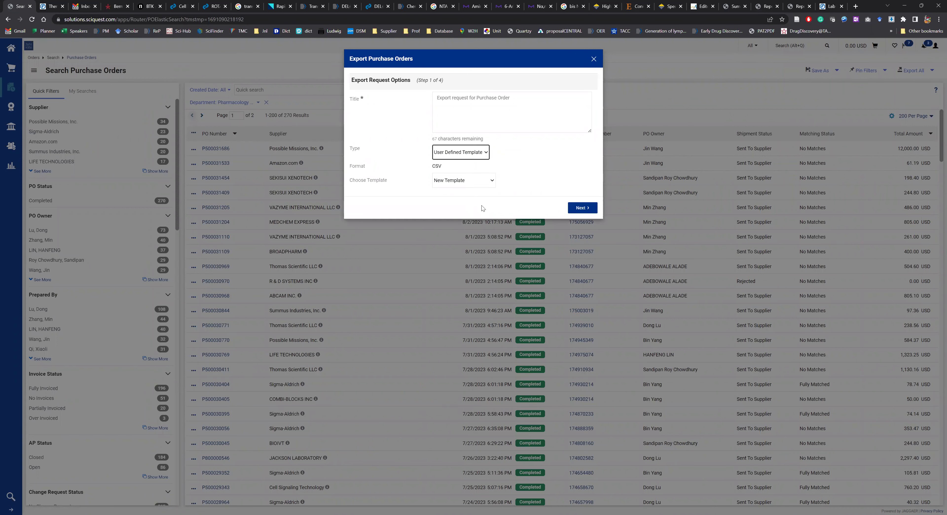
click(480, 184)
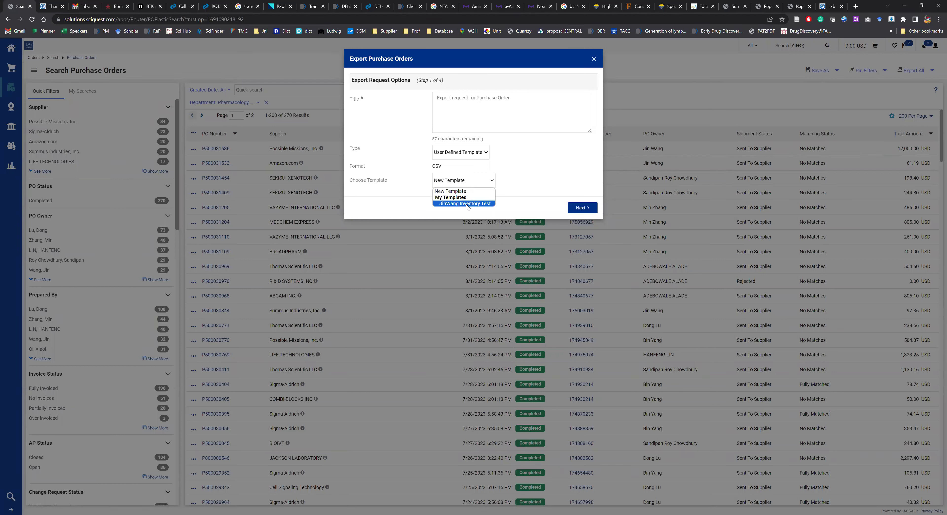
click(466, 205)
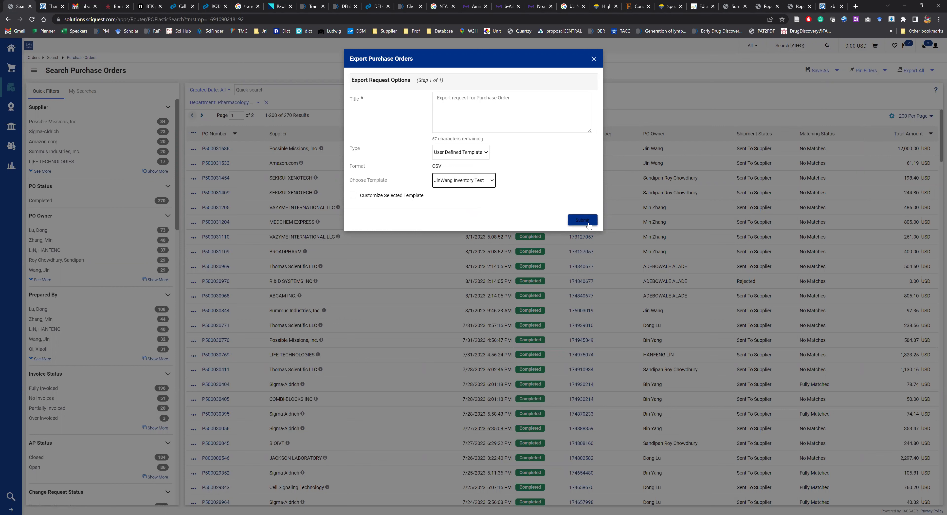
Step: Add 20230803 to the end of the export title and submit the export request
click(527, 109)
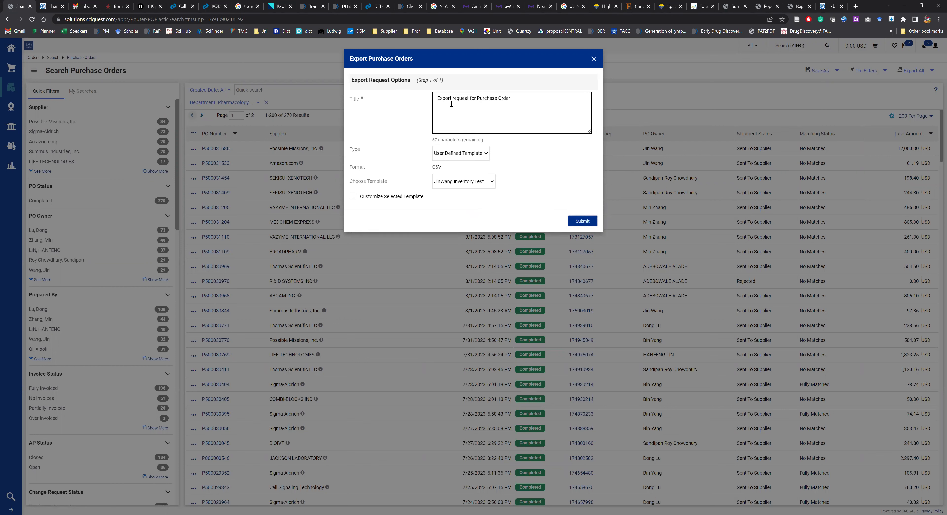
text(20230803)
click(584, 222)
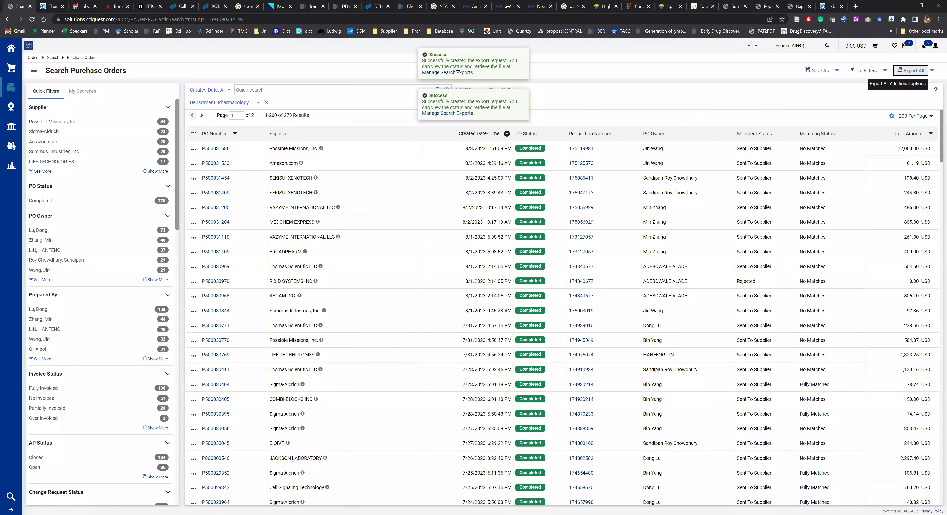
Step: Refresh the export requests on the search exports management page and bring up the export templates
click(453, 73)
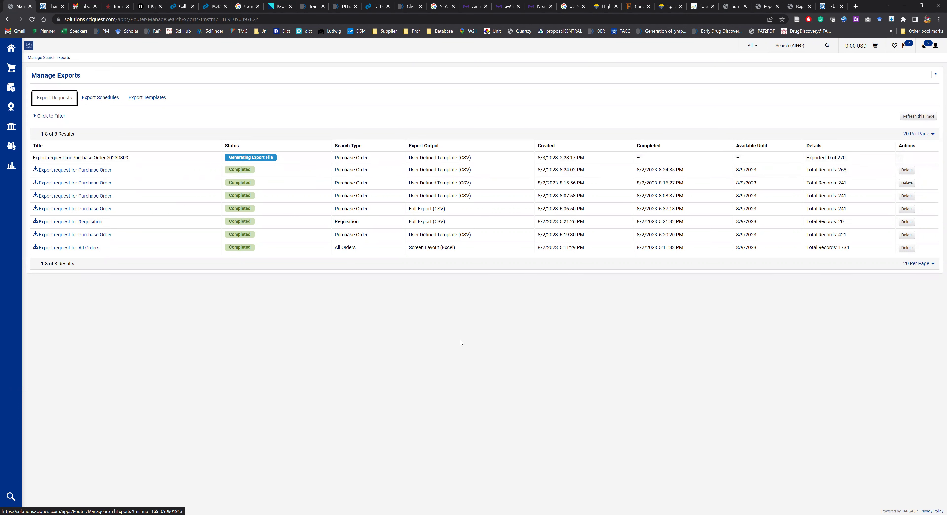
click(911, 117)
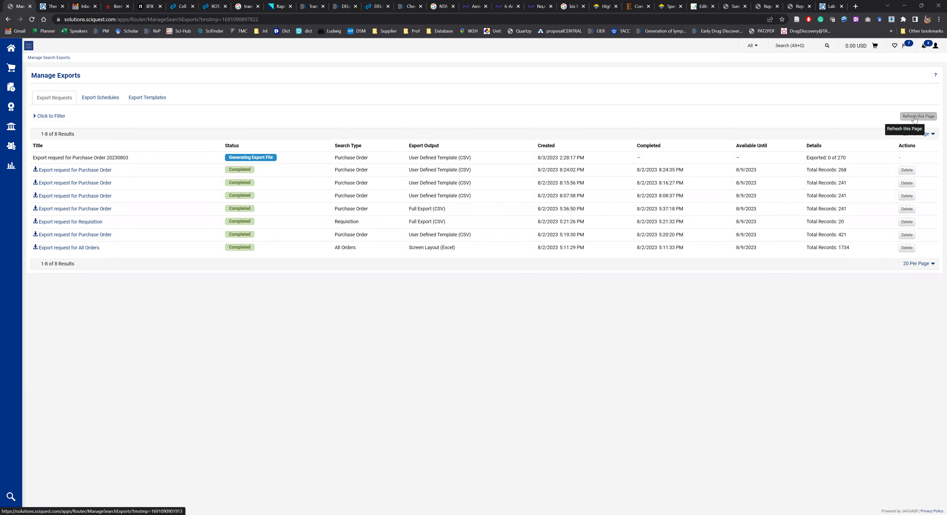
click(155, 103)
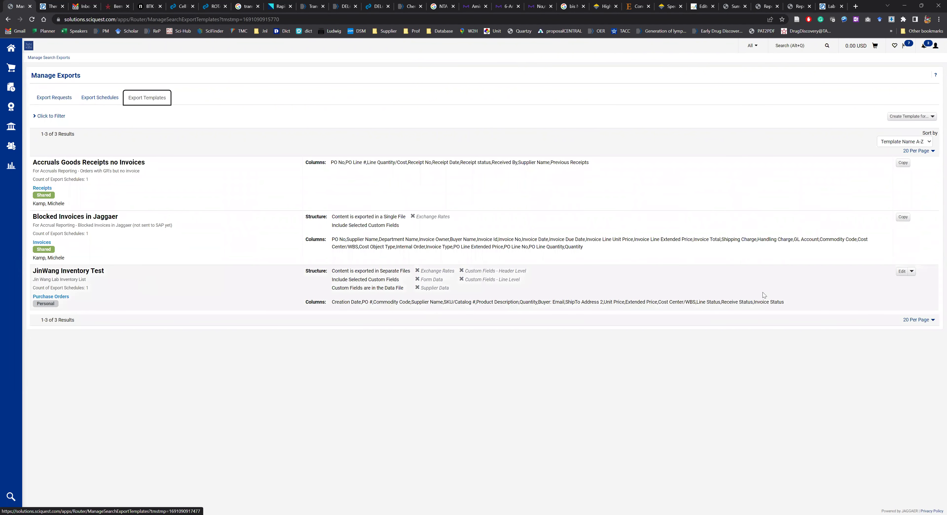
click(918, 116)
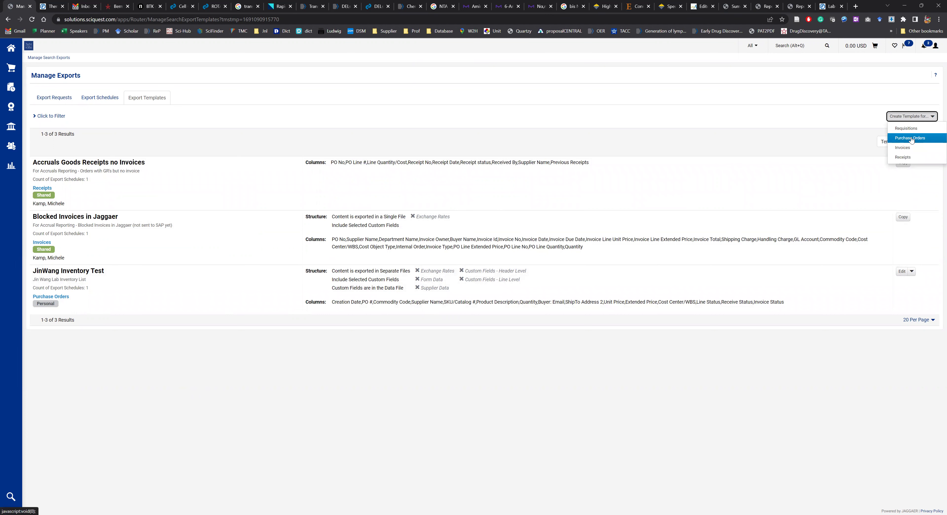
click(875, 294)
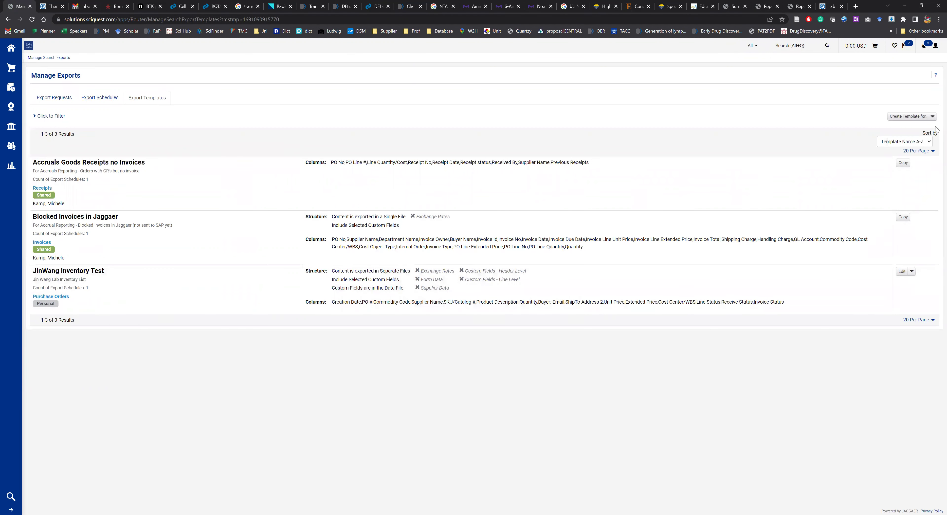
click(912, 116)
click(912, 138)
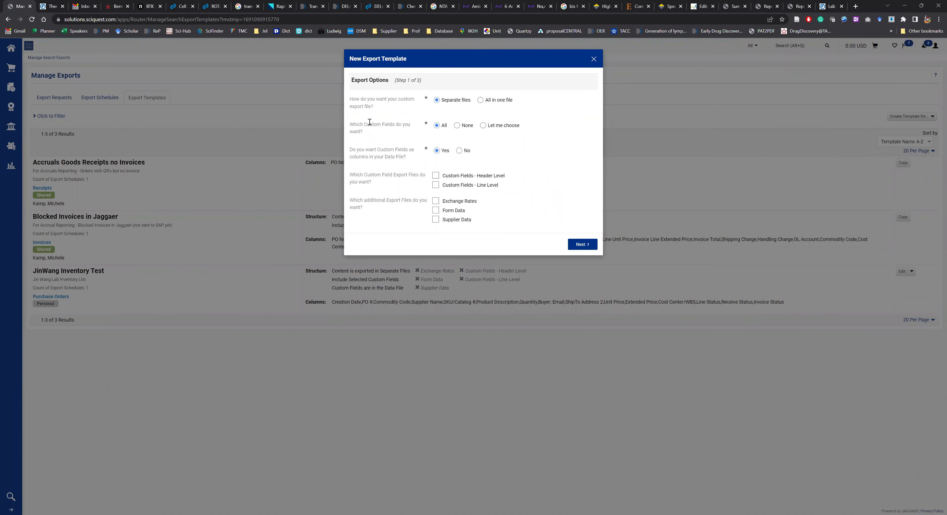
click(483, 126)
click(579, 244)
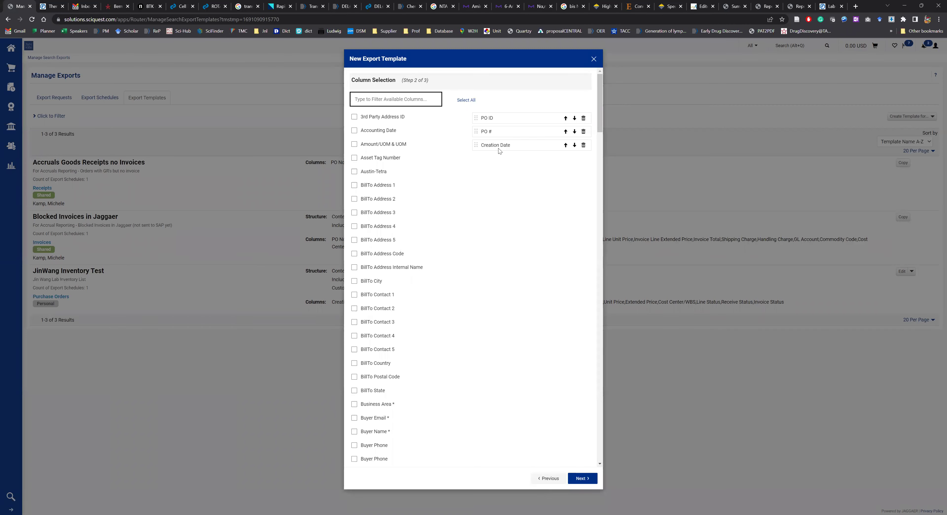
click(593, 58)
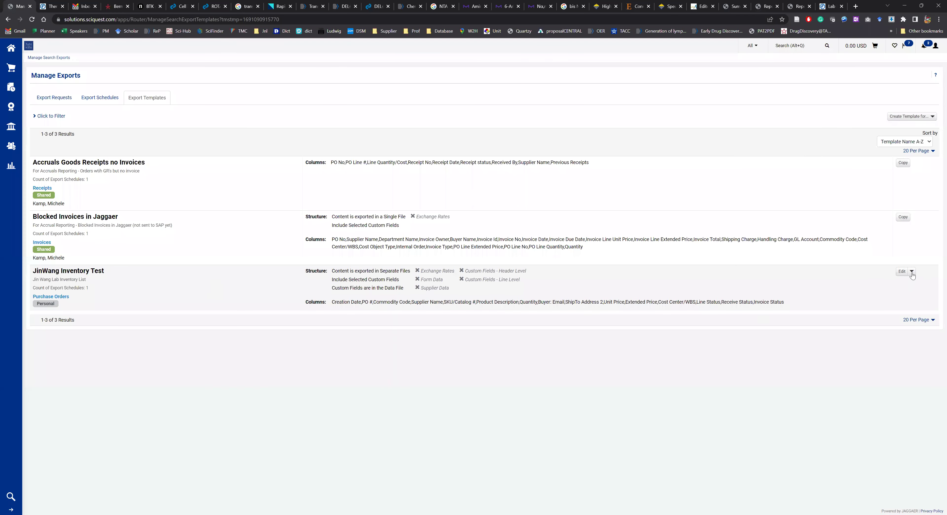
Step: Open the personal purchase order inventory template for editing, go through its export options, columns and properties, and submit it
click(912, 272)
click(879, 284)
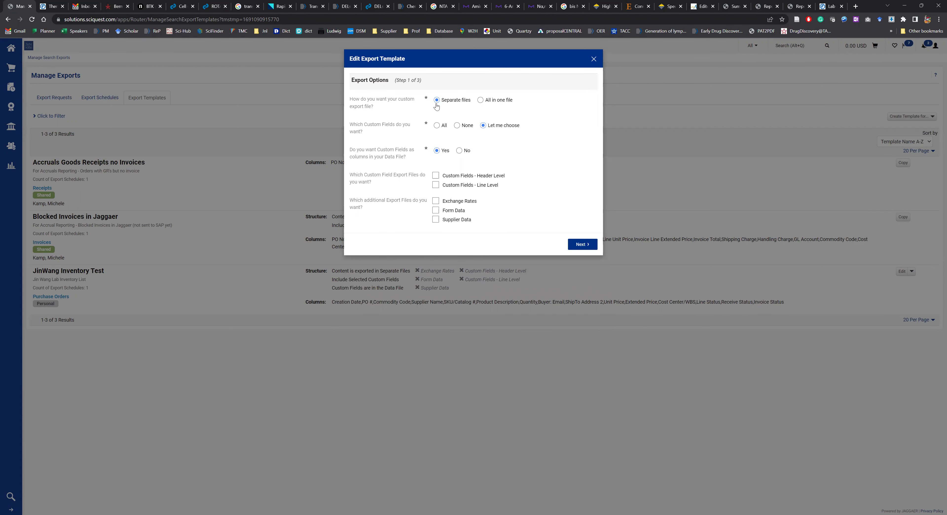
click(581, 246)
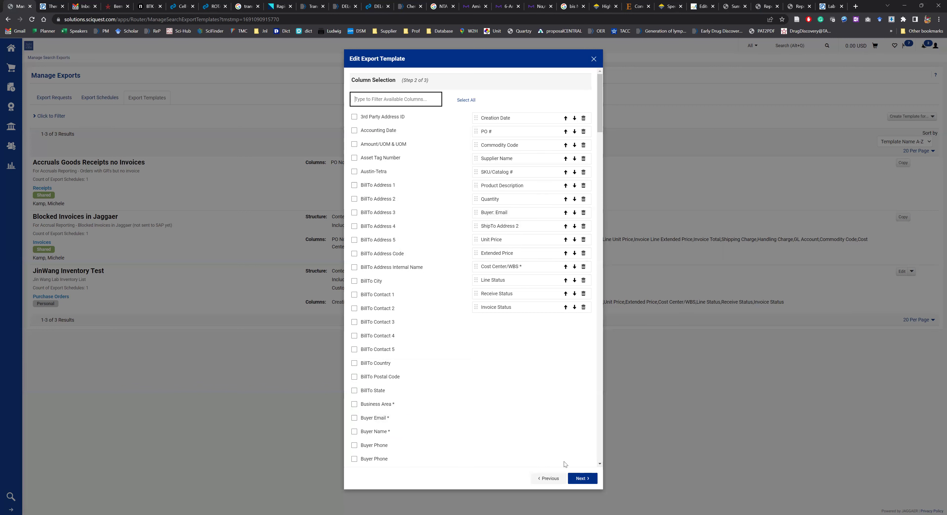
click(580, 479)
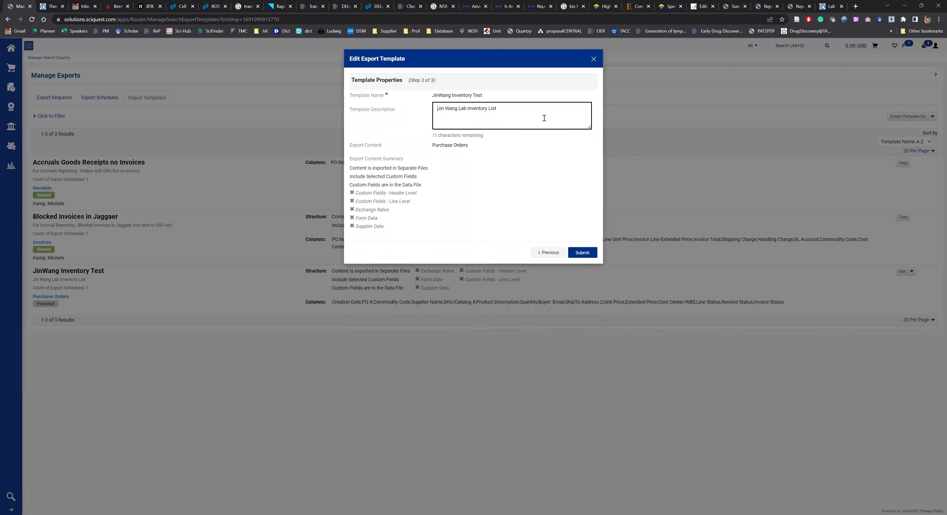
click(587, 252)
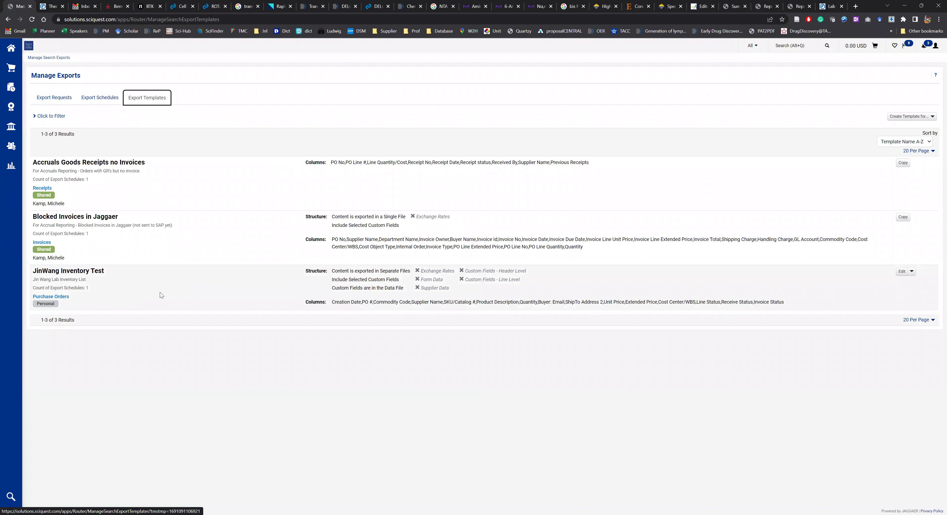
Step: Edit the weekly purchase order export schedule and save it with the User Defined Template type, every Sunday, no end date
click(110, 99)
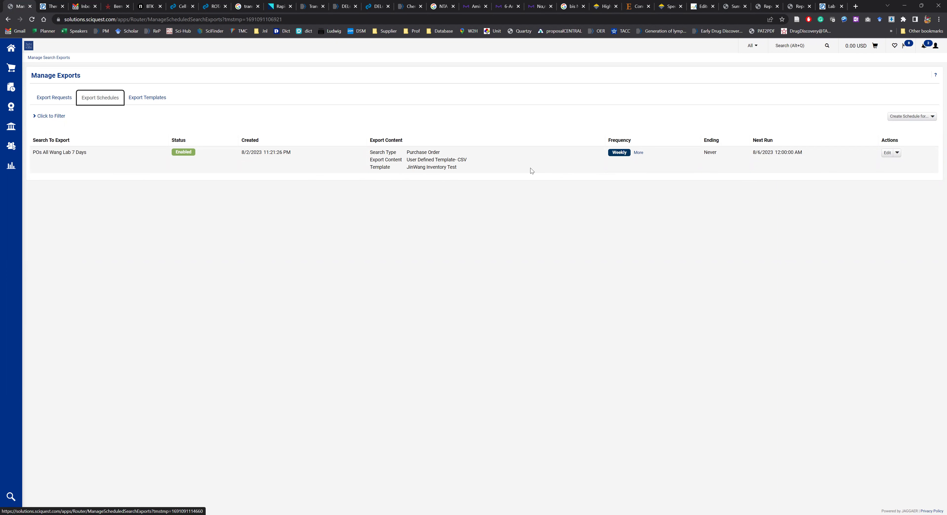
click(887, 153)
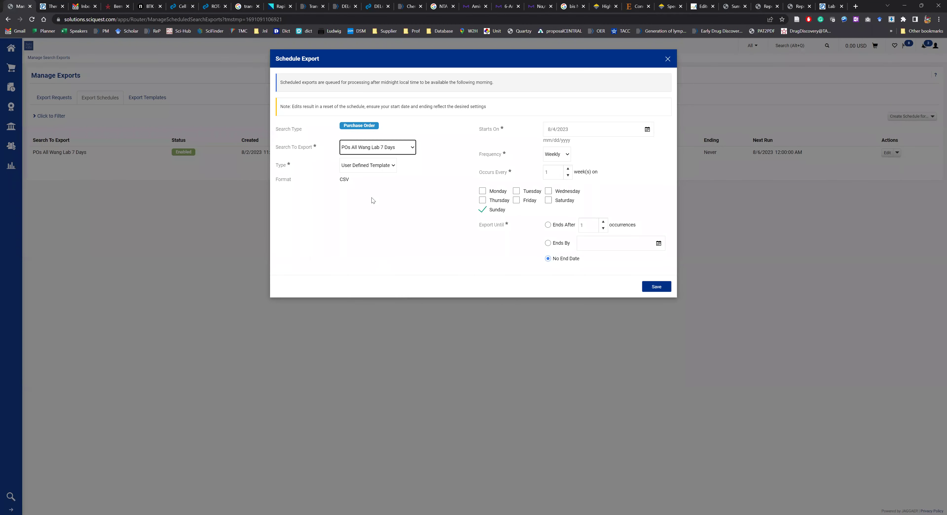
click(386, 168)
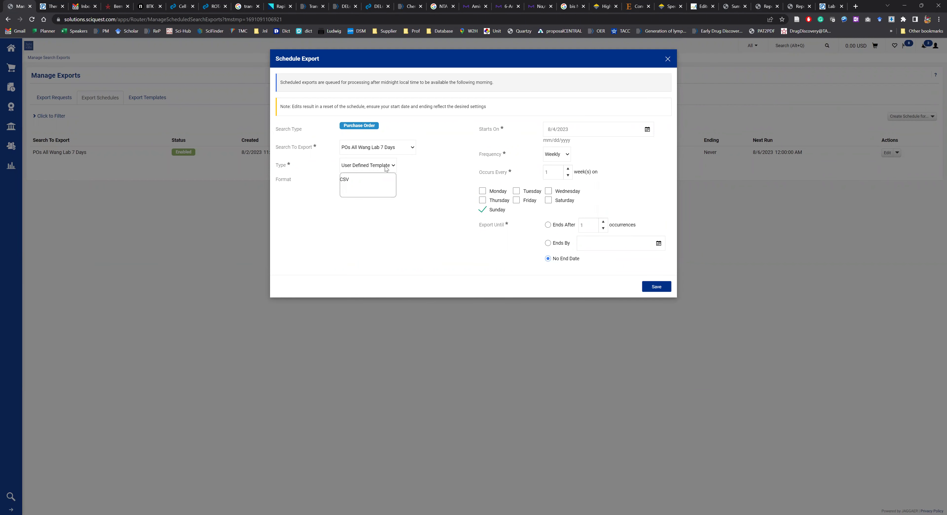
click(391, 229)
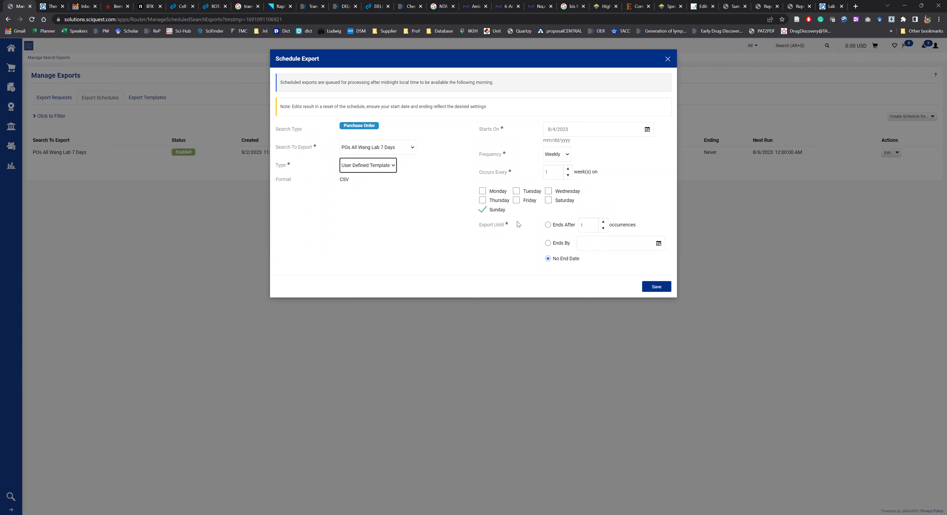
click(657, 286)
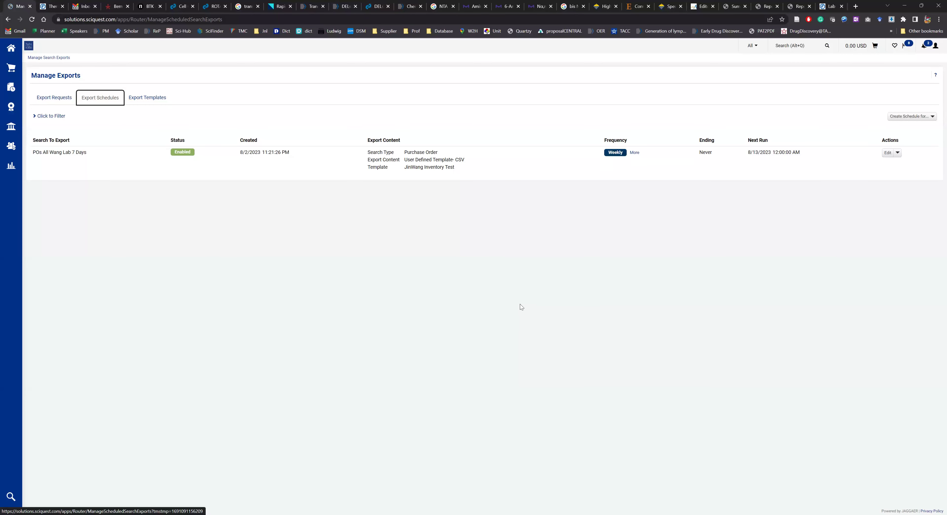
Step: Return to the list of export requests
click(53, 97)
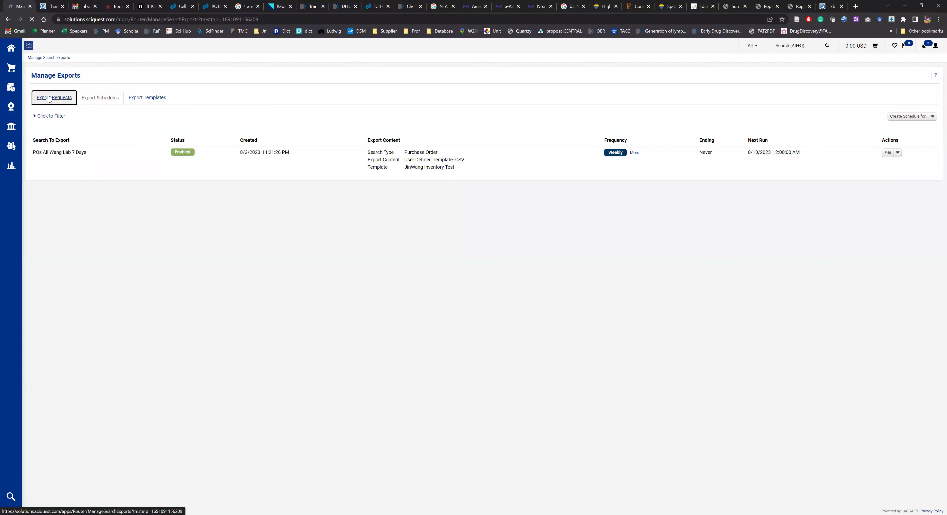